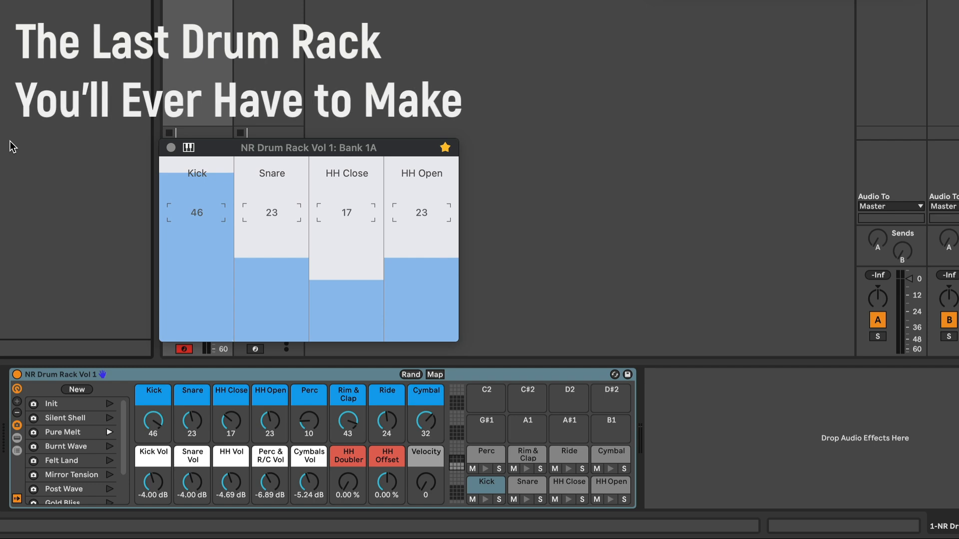
# Trigger the kick repeatedly while setting the Kick sample selector to 33
pyautogui.press('a')
pyautogui.press('a')
pyautogui.press('a')
pyautogui.press('a')
pyautogui.press('a')
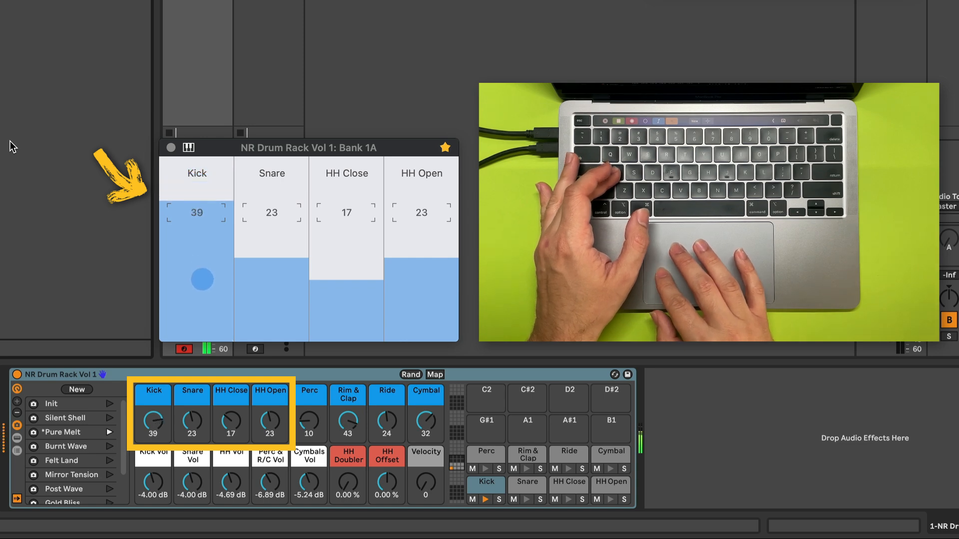
pyautogui.press('a')
# Trigger the snare repeatedly while setting the Snare sample selector to 20
pyautogui.press('w')
pyautogui.press('w')
pyautogui.press('w')
pyautogui.press('w')
pyautogui.press('w')
pyautogui.press('w')
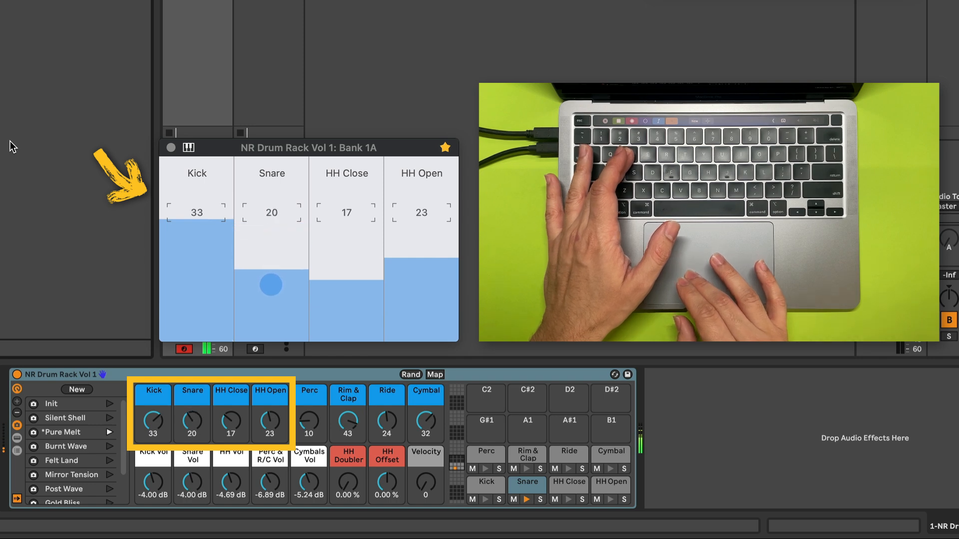
# Trigger the closed and open hi-hats while setting the HH Close selector to 21 and the HH Open selector to 36
pyautogui.press('s')
pyautogui.press('s')
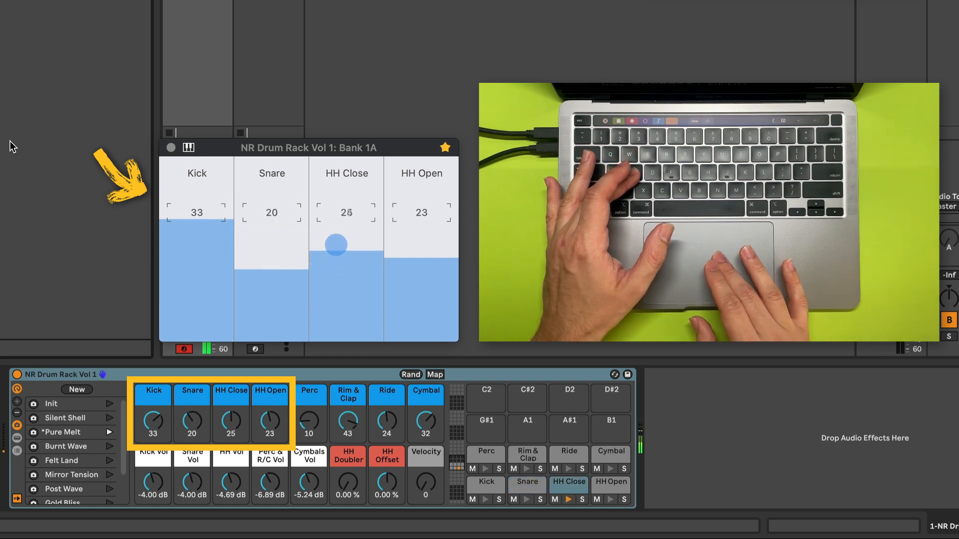
pyautogui.press('e')
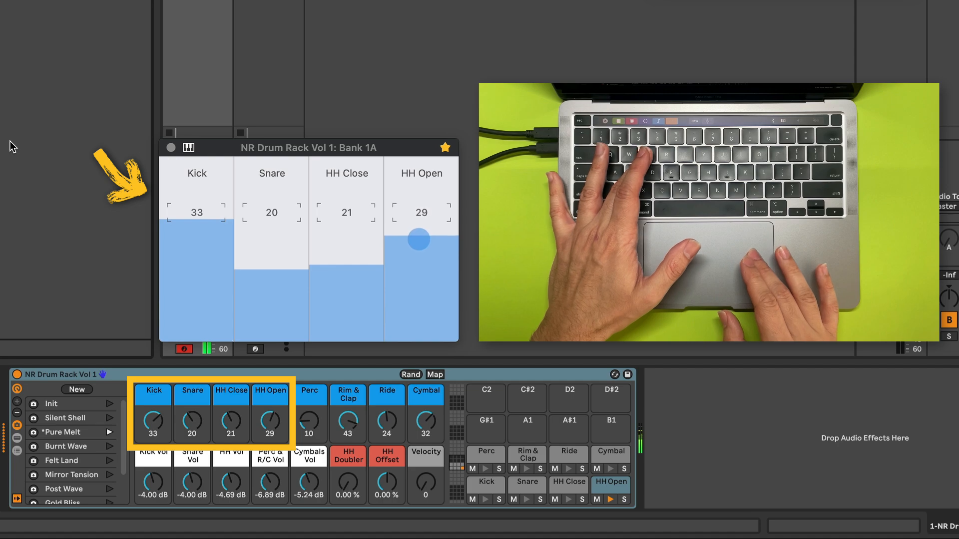
pyautogui.press('e')
pyautogui.press('e')
pyautogui.press('e')
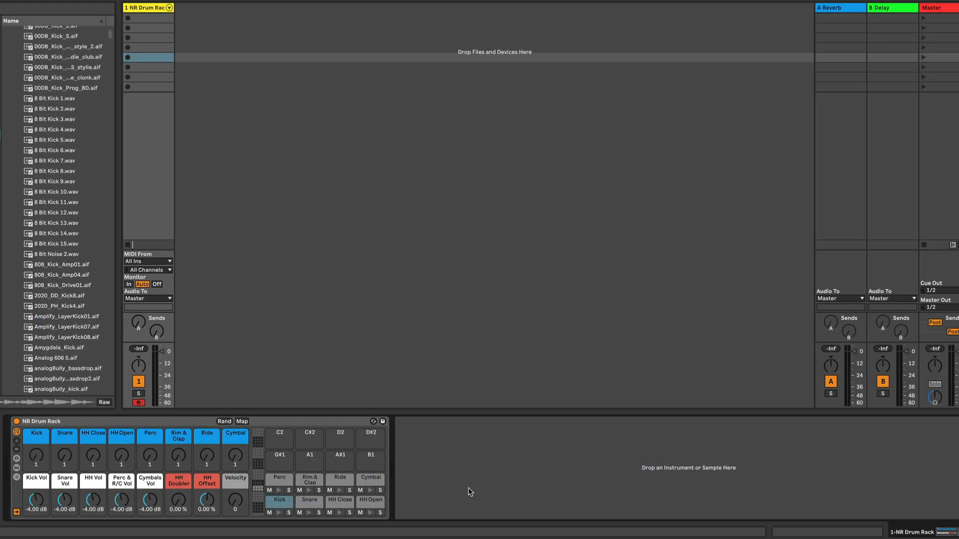
# Show the Kick pad's nested rack and examine its list of empty Simpler chains
pyautogui.click(278, 500)
pyautogui.click(16, 467)
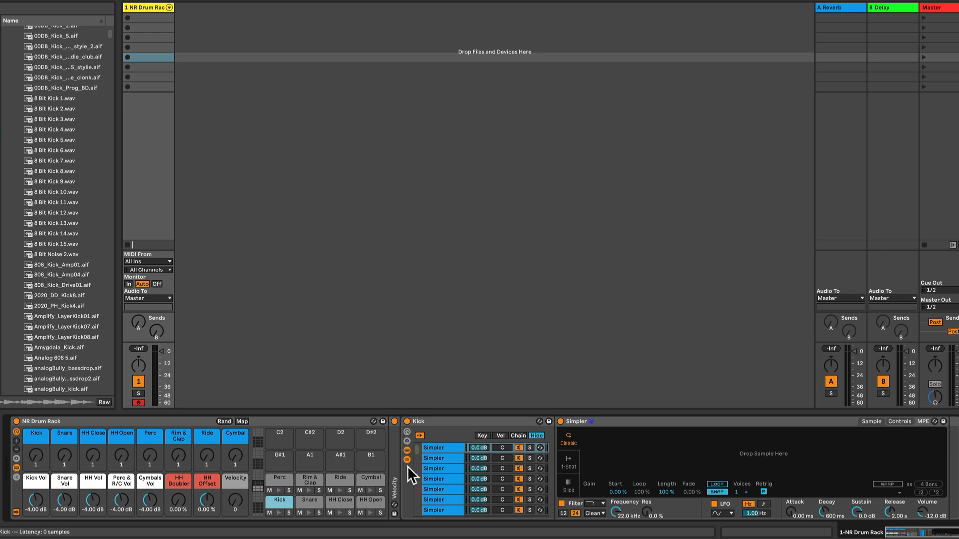
pyautogui.scroll(-2, 447, 453)
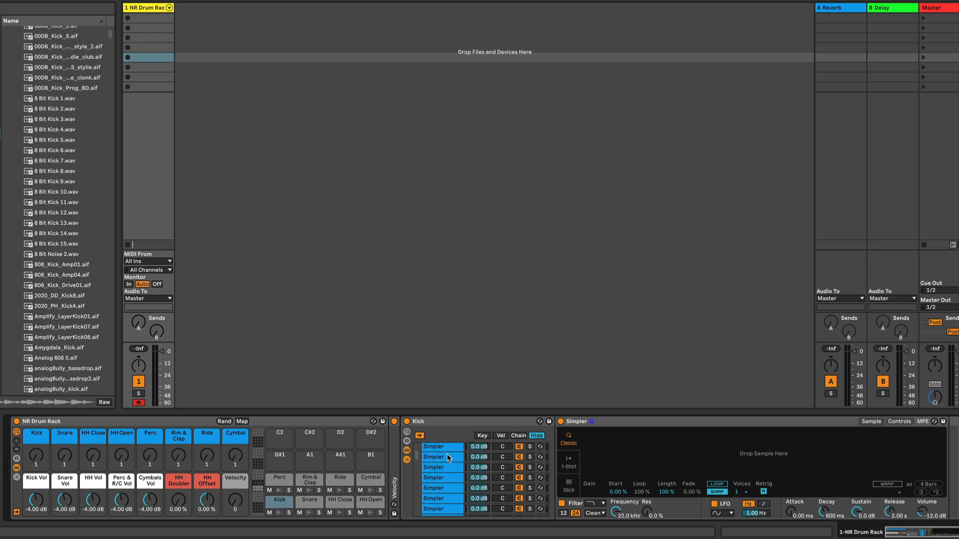
pyautogui.scroll(-1, 448, 457)
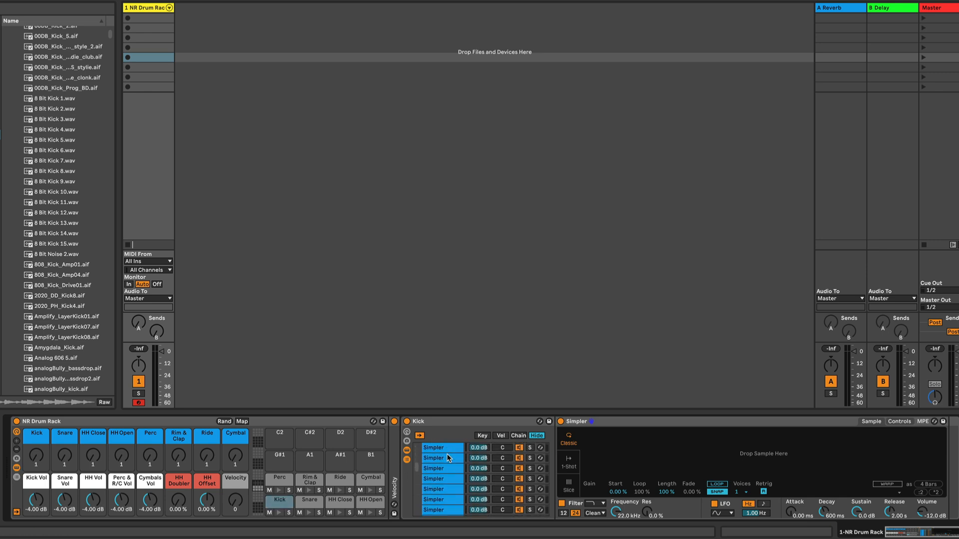
pyautogui.scroll(2, 447, 457)
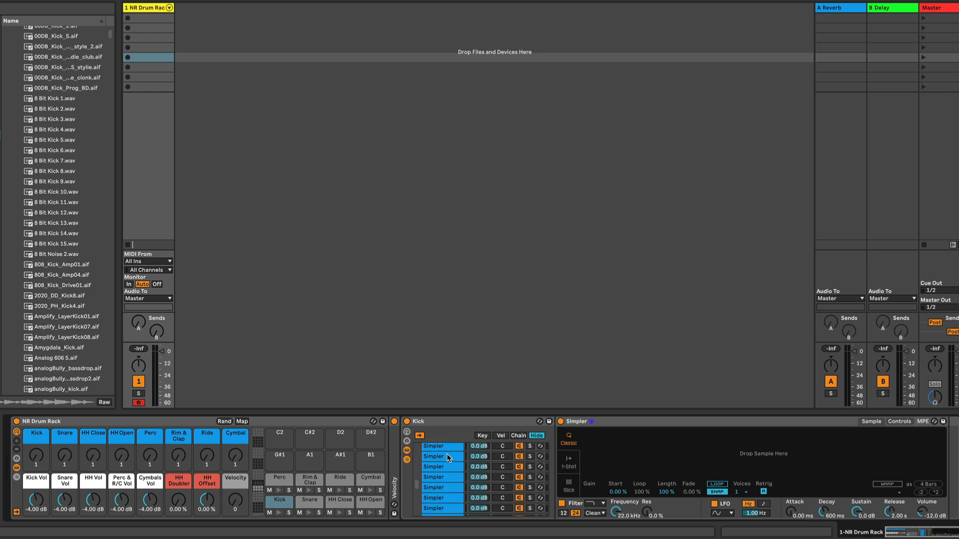
pyautogui.scroll(2, 447, 457)
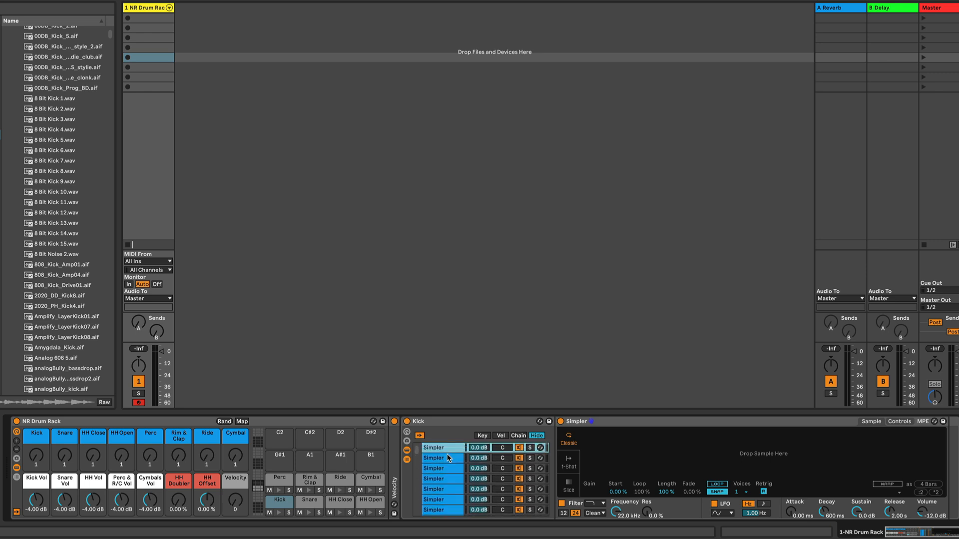
pyautogui.click(455, 477)
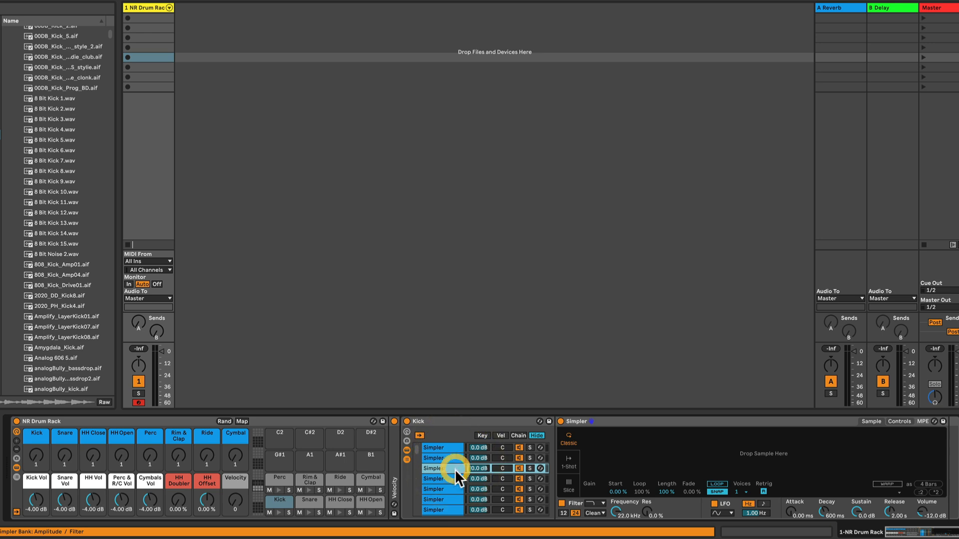
pyautogui.click(454, 487)
pyautogui.click(453, 496)
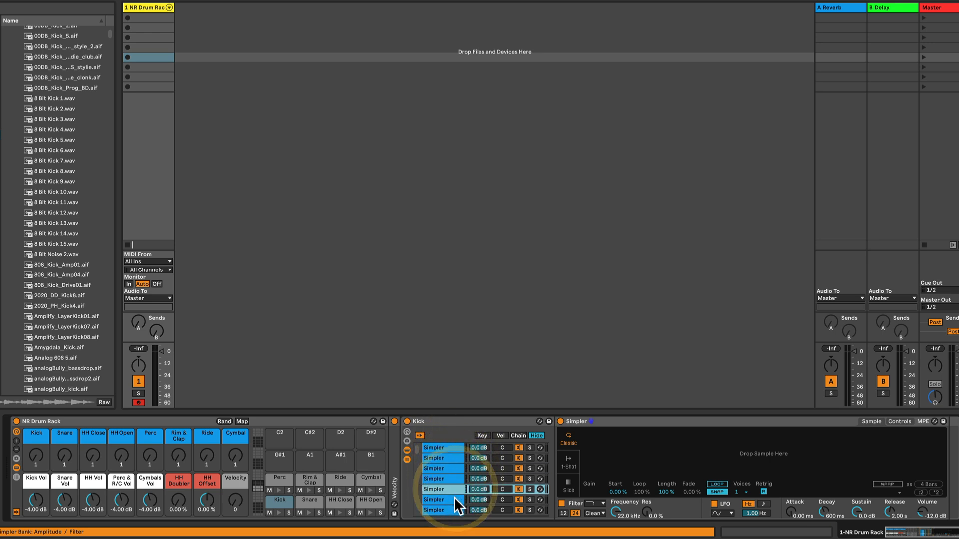
pyautogui.click(453, 458)
pyautogui.click(451, 468)
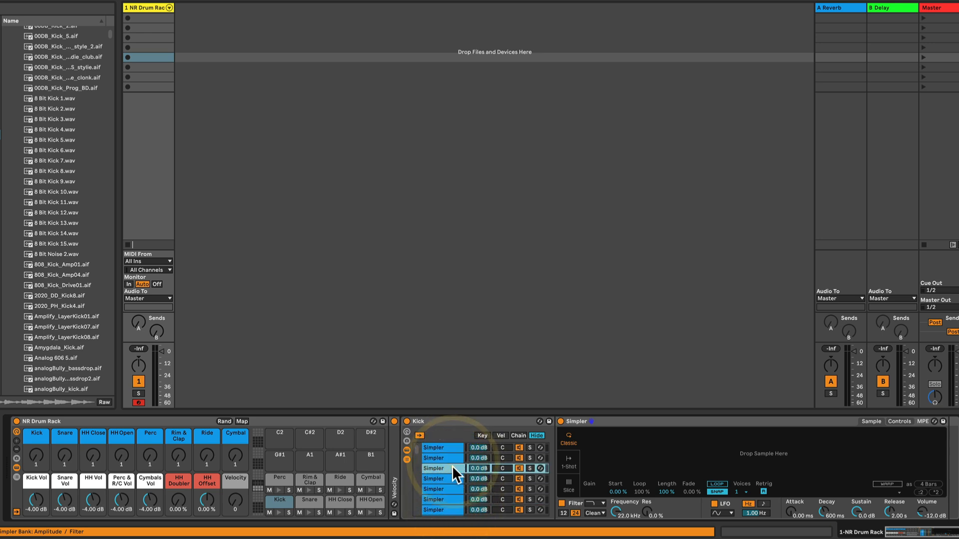
# Load 808_Kick_Drive01.aif into the first Simpler chain of the Kick rack
pyautogui.click(451, 446)
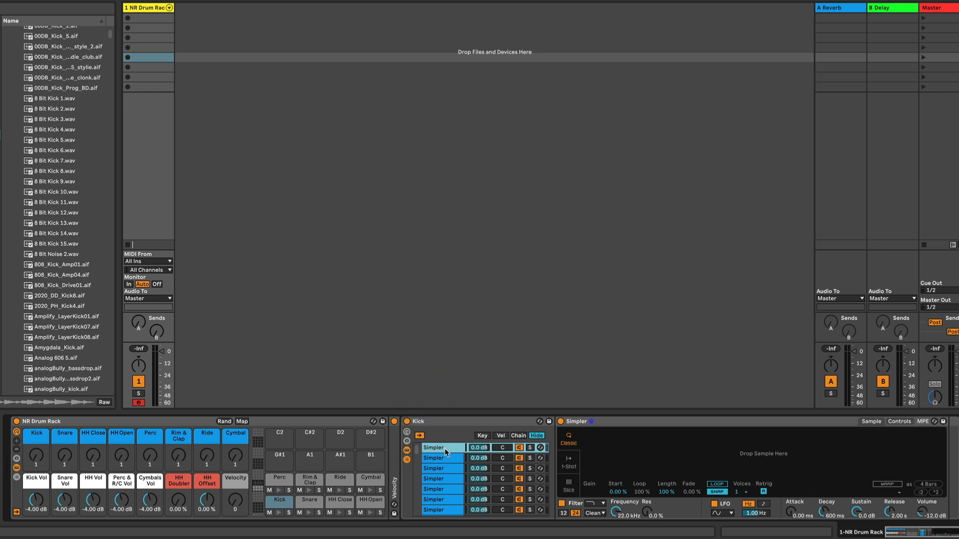
pyautogui.click(57, 285)
pyautogui.moveTo(57, 289); pyautogui.dragTo(661, 451)
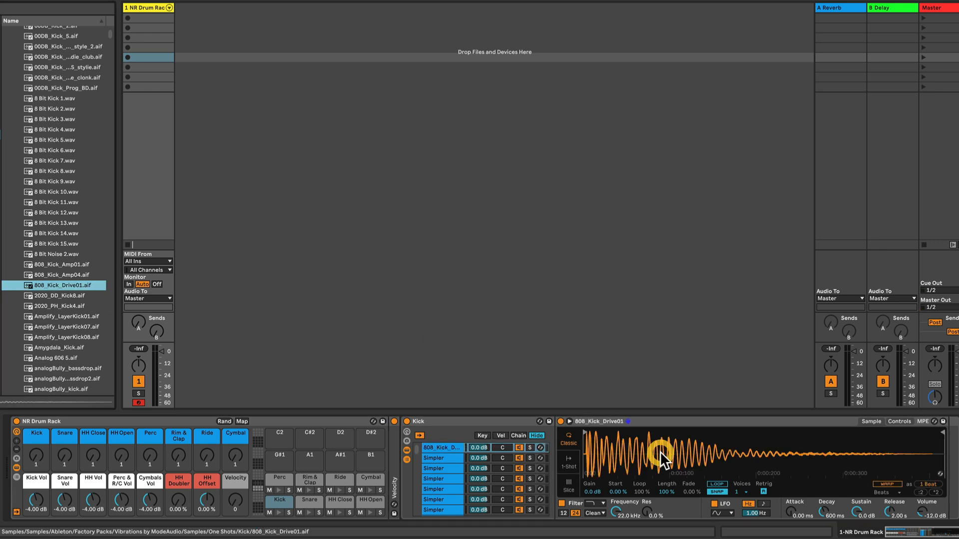
# Load 2020_DD_Kick8.aif into the second Simpler chain of the Kick rack and 2020_PH_Kick4.aif into the third
pyautogui.click(441, 457)
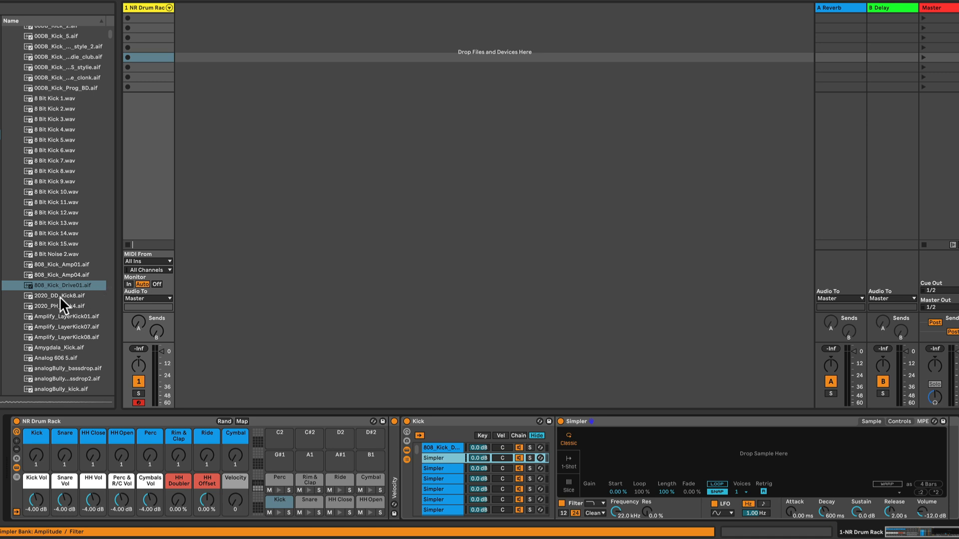
pyautogui.moveTo(58, 294); pyautogui.dragTo(660, 456)
pyautogui.click(446, 468)
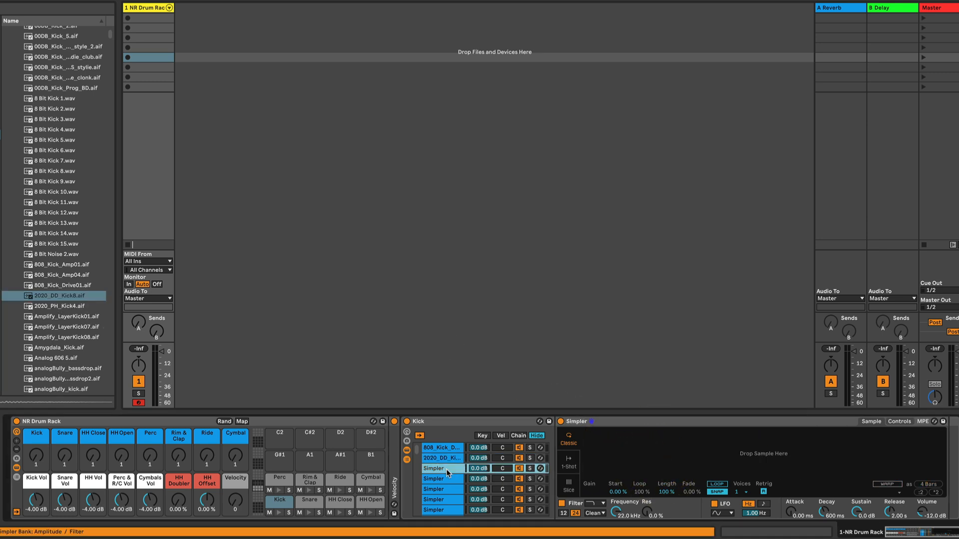
pyautogui.moveTo(46, 314); pyautogui.dragTo(625, 460)
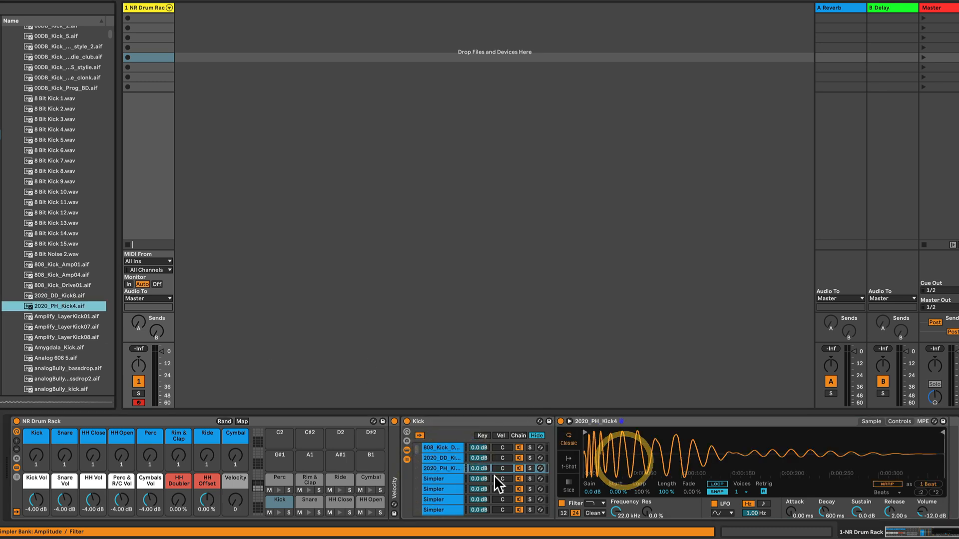
# Examine the device chains of the Snare, HH Close and HH Open pads
pyautogui.click(307, 499)
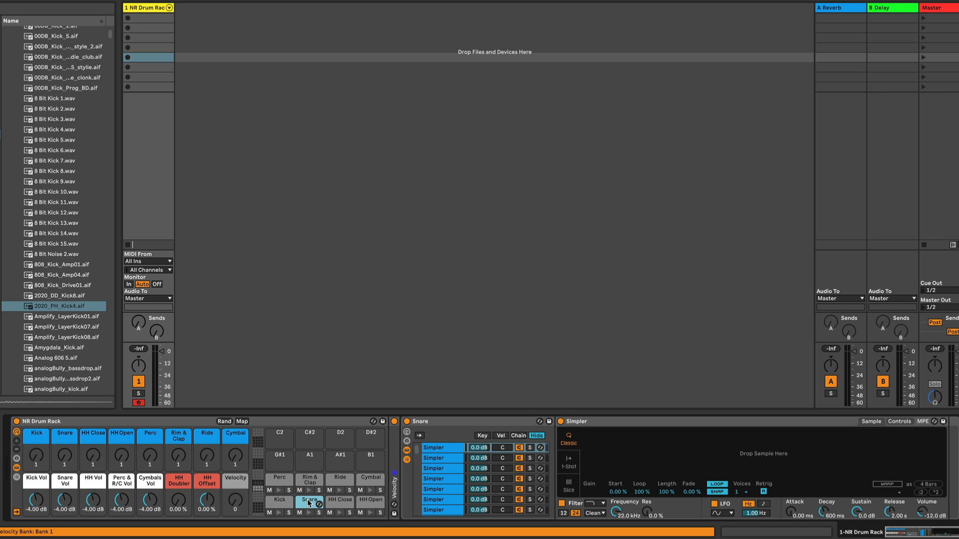
pyautogui.click(336, 501)
pyautogui.click(340, 502)
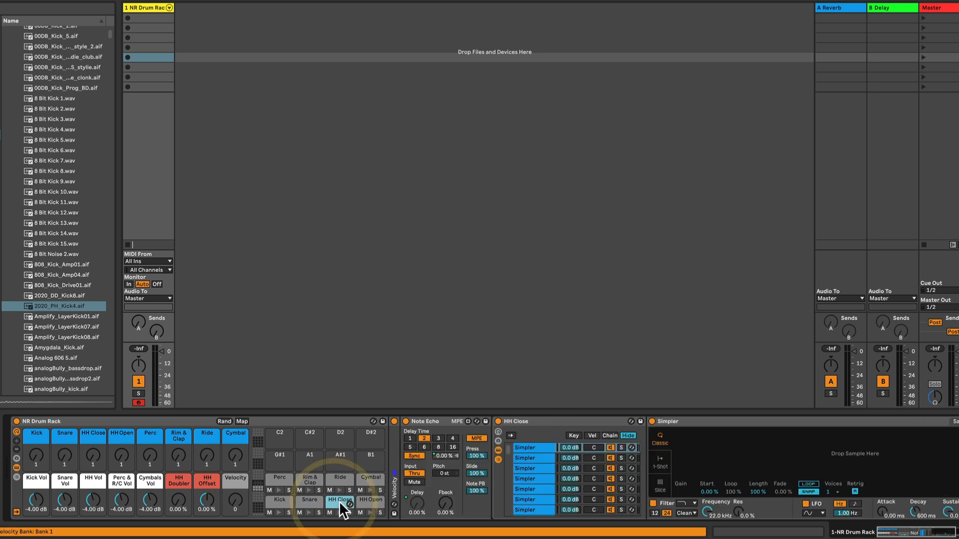
pyautogui.click(370, 501)
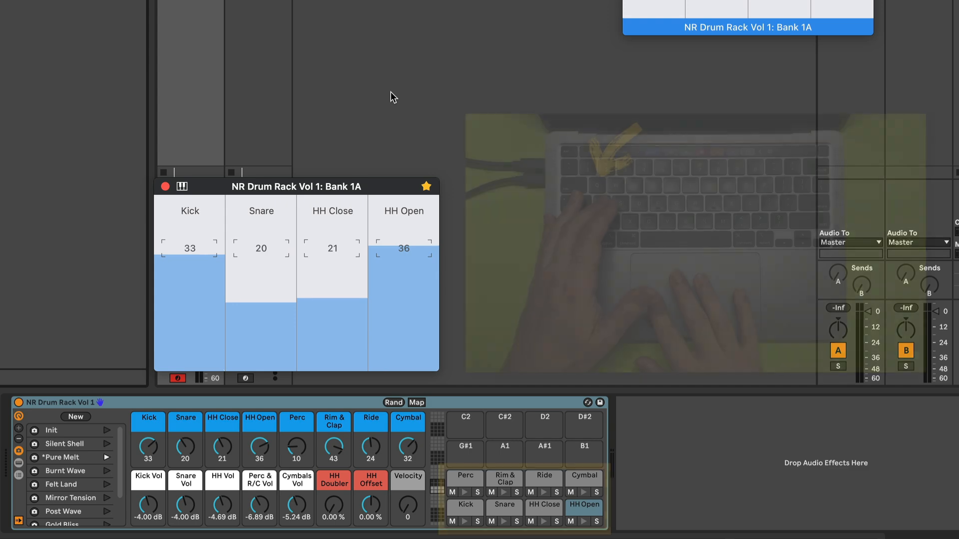
# Trigger the kick repeatedly while setting the Kick sample selector to 26
pyautogui.press('a')
pyautogui.press('a')
pyautogui.press('a')
pyautogui.press('a')
pyautogui.press('a')
pyautogui.press('a')
pyautogui.press('a')
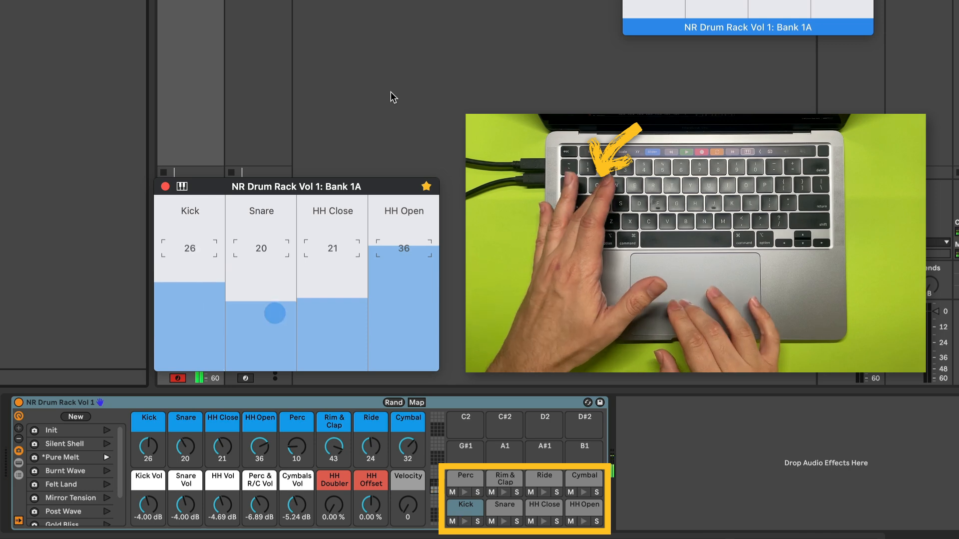
# Trigger the snare repeatedly while sweeping through its samples, and set the Snare selector to 13
pyautogui.press('w')
pyautogui.press('w')
pyautogui.press('w')
pyautogui.press('w')
pyautogui.press('w')
pyautogui.press('w')
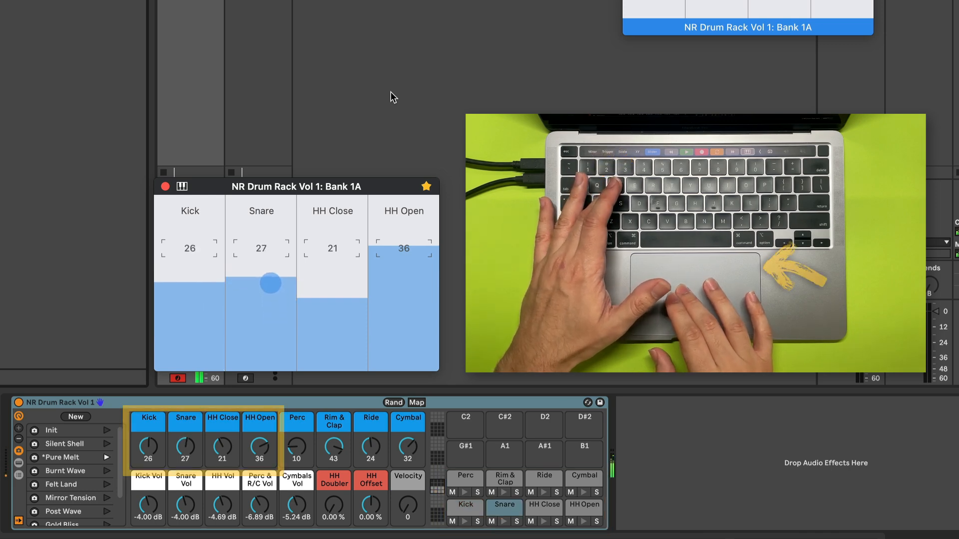
pyautogui.press('w')
pyautogui.press('w')
pyautogui.press('w')
pyautogui.press('w')
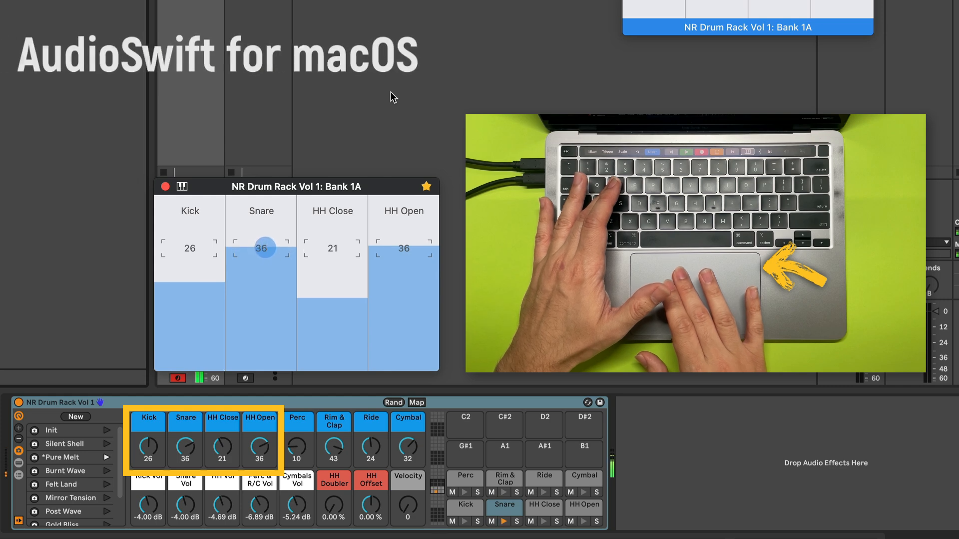
pyautogui.press('w')
pyautogui.press('w')
pyautogui.press('w')
pyautogui.press('w')
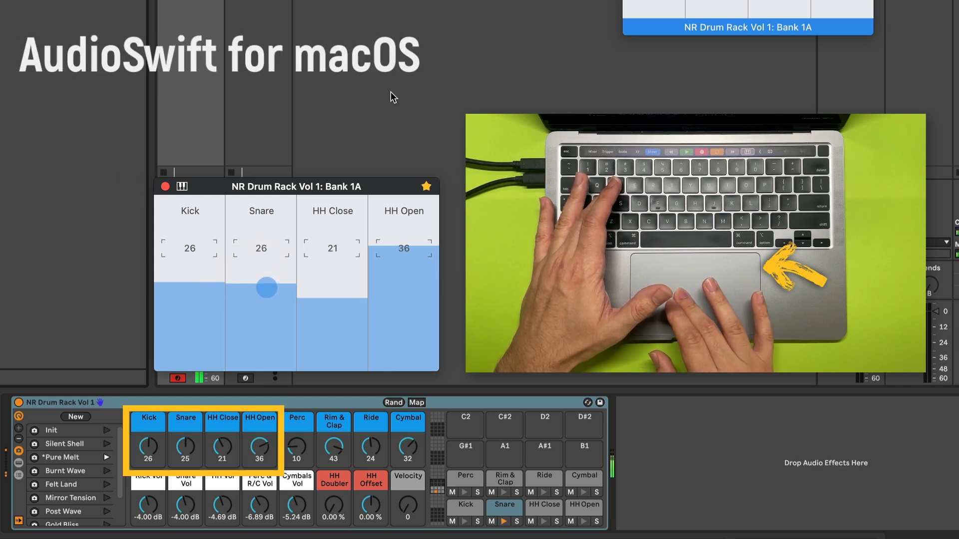
pyautogui.press('w')
pyautogui.press('w')
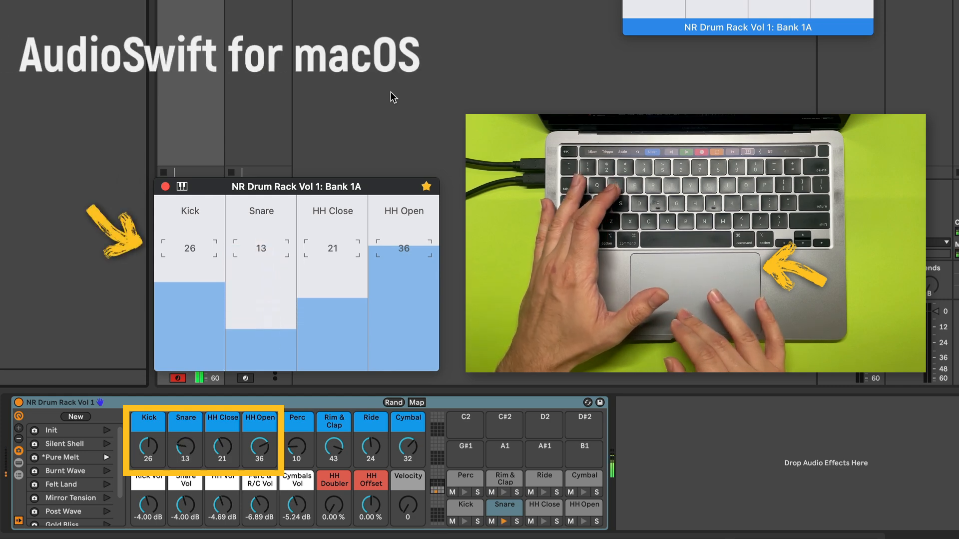
# Trigger the closed hi-hat repeatedly while sweeping through its samples, and set the HH Close selector to 26
pyautogui.press('s')
pyautogui.press('s')
pyautogui.press('s')
pyautogui.press('s')
pyautogui.press('s')
pyautogui.press('s')
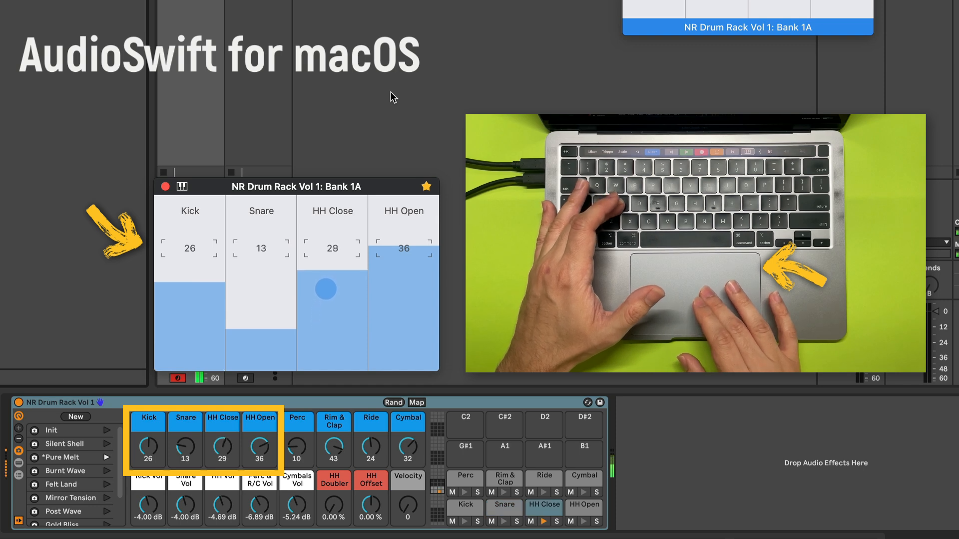
pyautogui.press('s')
pyautogui.press('s')
pyautogui.press('s')
pyautogui.press('s')
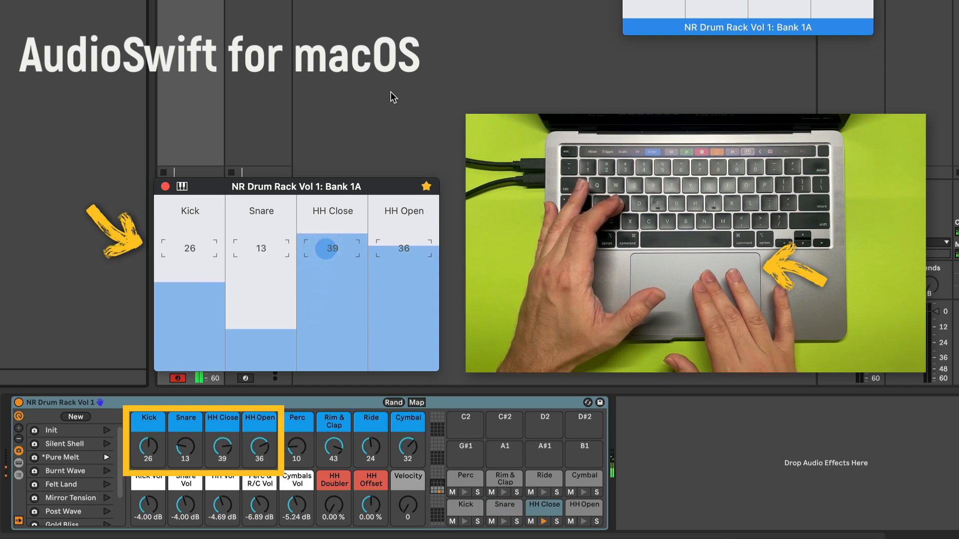
pyautogui.press('s')
pyautogui.press('s')
pyautogui.press('s')
pyautogui.press('s')
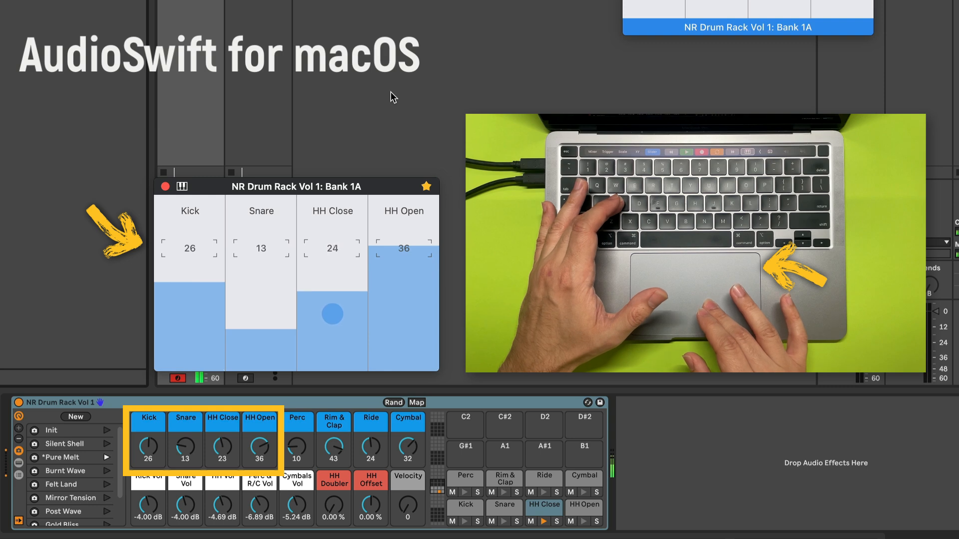
pyautogui.press('s')
pyautogui.press('s')
pyautogui.press('s')
pyautogui.press('s')
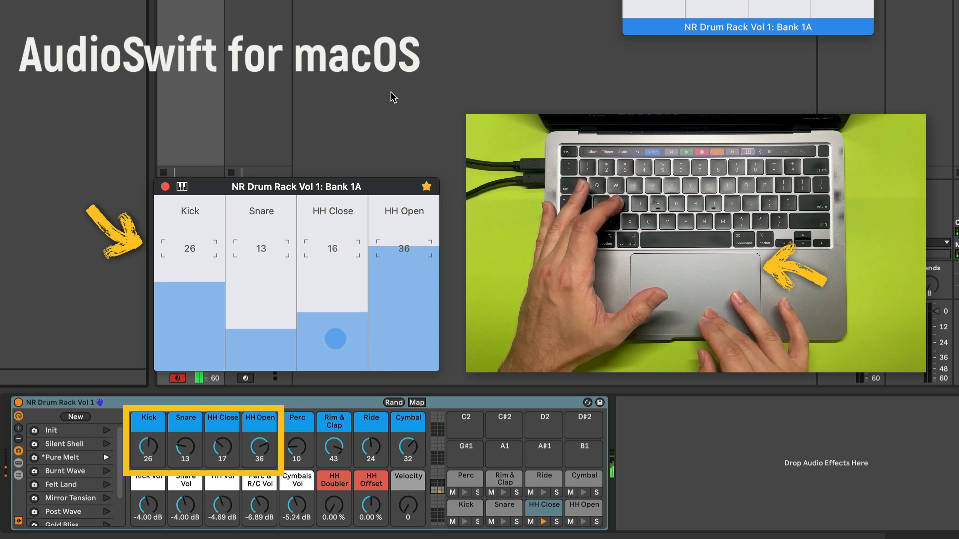
pyautogui.press('s')
pyautogui.press('s')
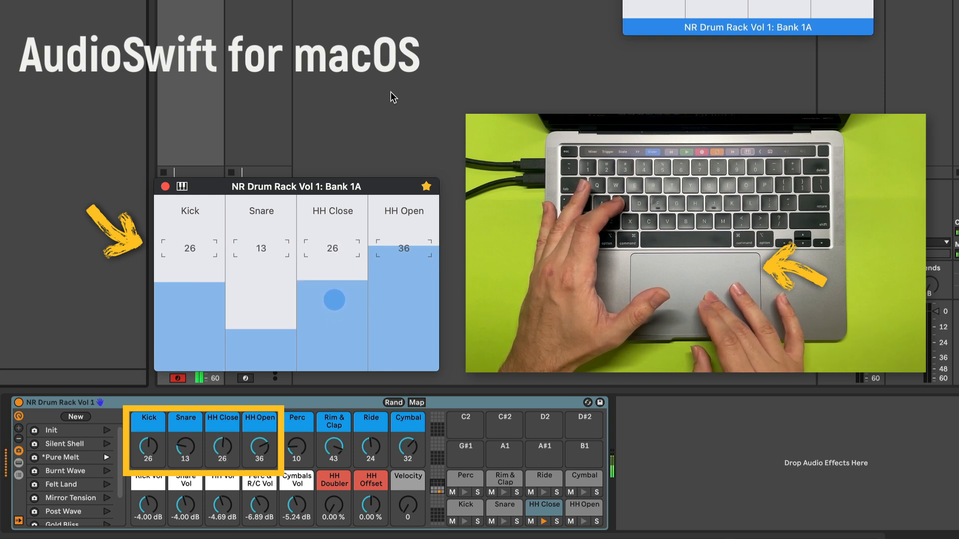
pyautogui.press('2')
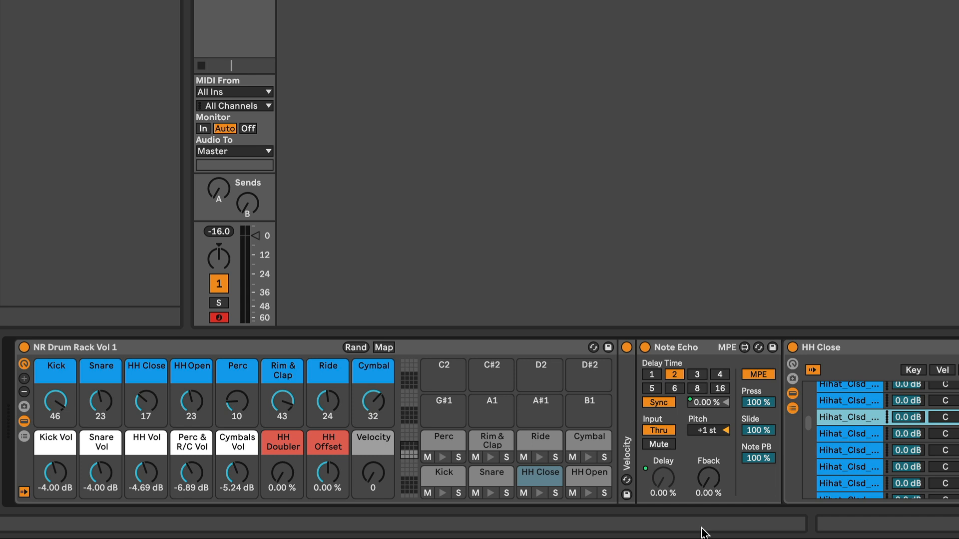
# In the HH Close pad's rack, set the Simpler volume of the Hihat_Clsd_24_Golden Era Drums chain to -11.4 dB
pyautogui.click(539, 478)
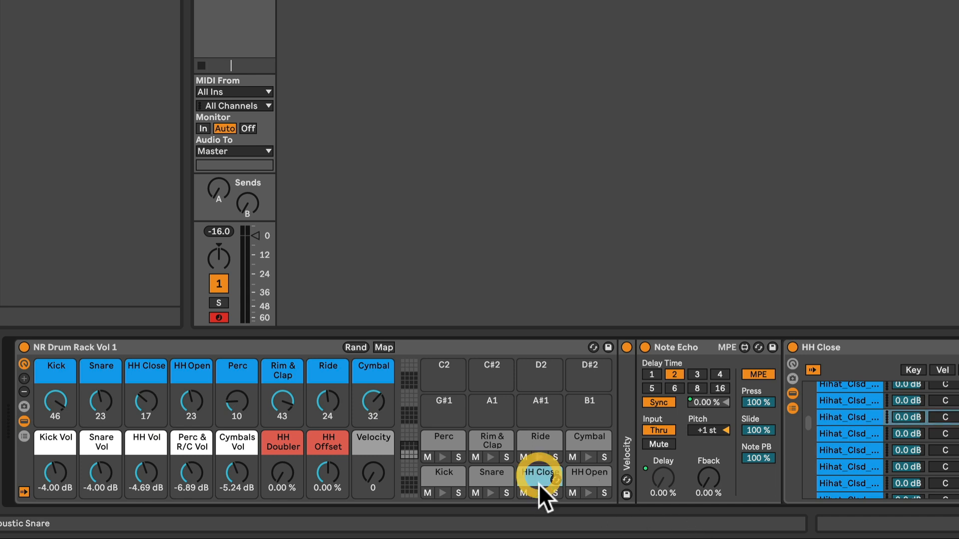
pyautogui.click(898, 414)
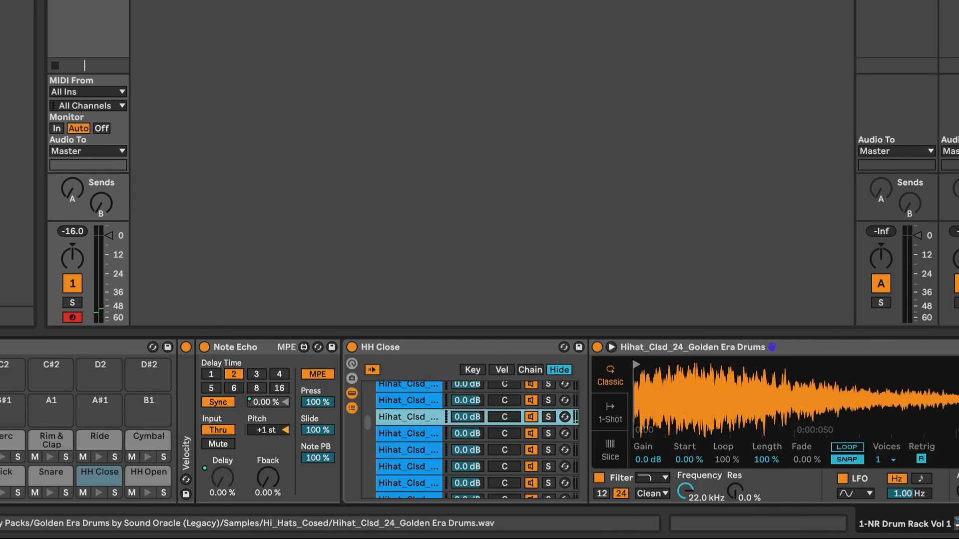
pyautogui.hscroll(5, 939, 430)
pyautogui.moveTo(900, 488); pyautogui.dragTo(900, 495)
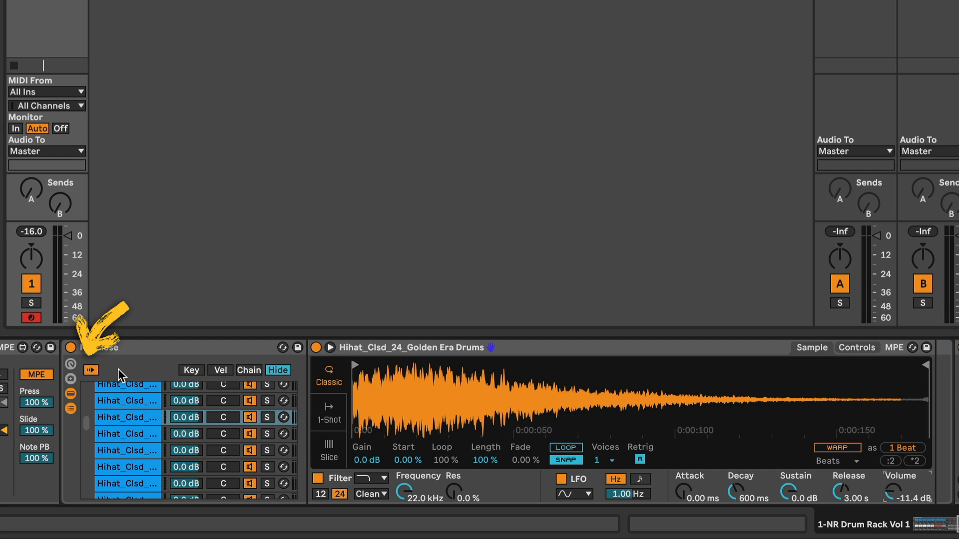
# Raise the HH Doubler macro to 11.8 % and sweep the HH Offset macro to try out the hi-hat doubling
pyautogui.hscroll(-10, 120, 374)
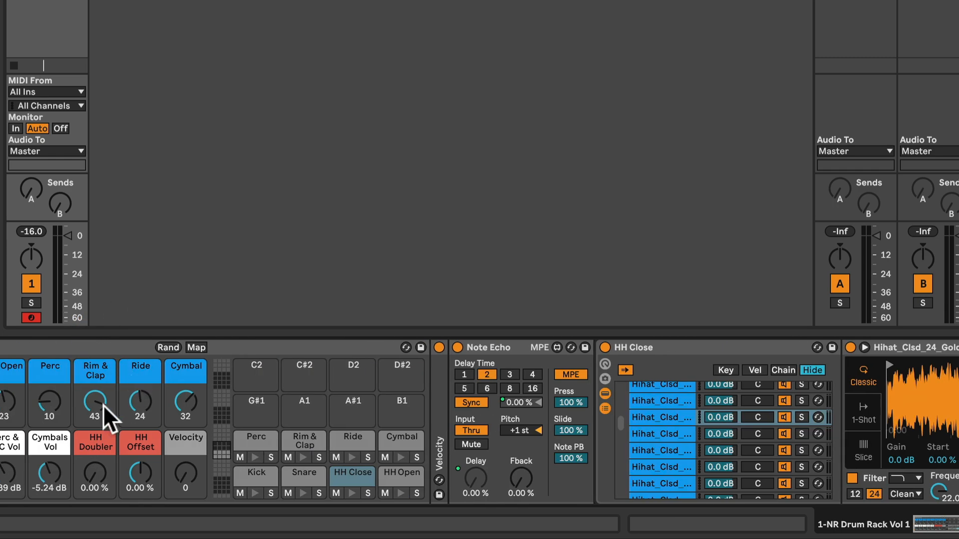
pyautogui.moveTo(94, 473)
pyautogui.mouseDown()
pyautogui.moveTo(95, 455)
pyautogui.moveTo(95, 483)
pyautogui.mouseUp()
pyautogui.moveTo(149, 470); pyautogui.dragTo(98, 469)
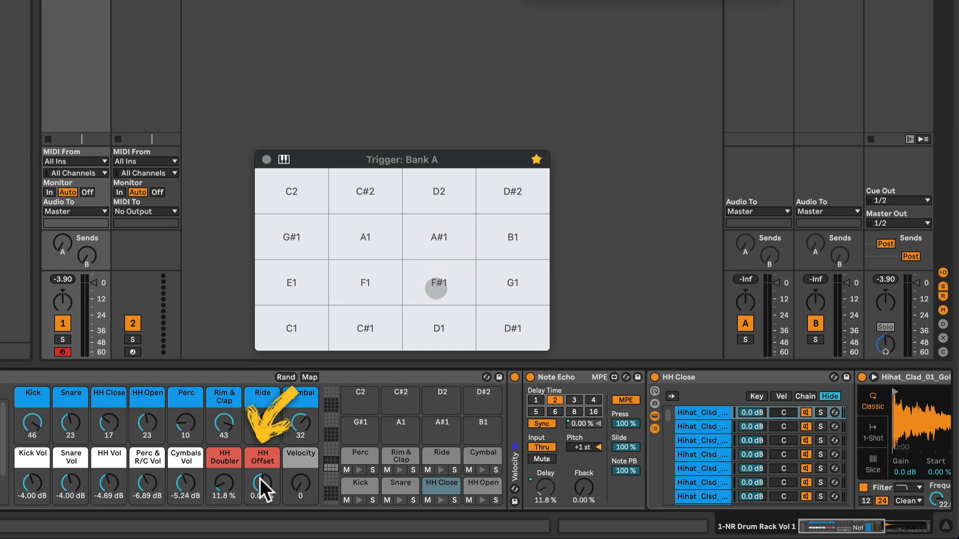
pyautogui.moveTo(260, 479); pyautogui.dragTo(261, 462)
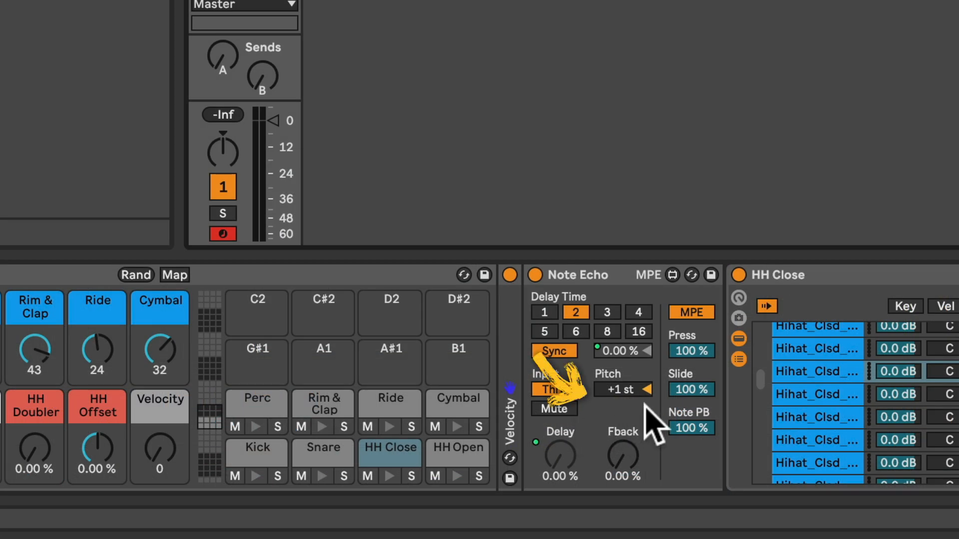
# Inspect the Note Echo pitch setting on the HH Close pad and compare it with the HH Open pad
pyautogui.moveTo(636, 390)
pyautogui.mouseDown()
pyautogui.moveTo(635, 375)
pyautogui.moveTo(647, 385)
pyautogui.moveTo(634, 396)
pyautogui.mouseUp()
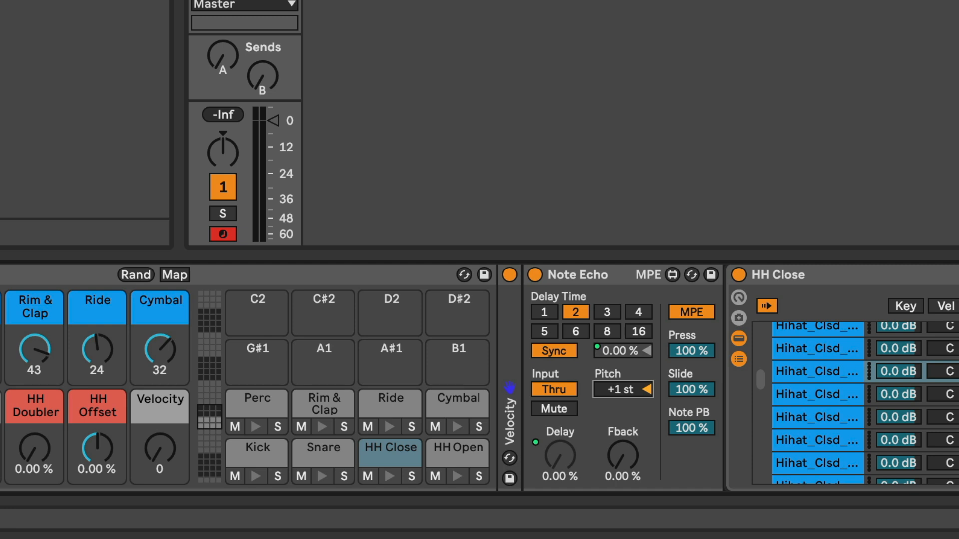
pyautogui.click(456, 455)
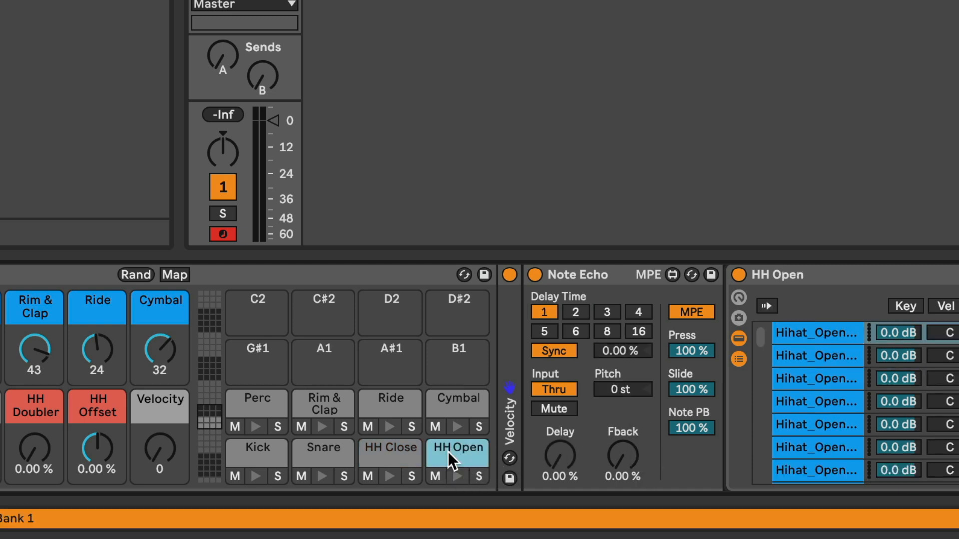
pyautogui.click(388, 406)
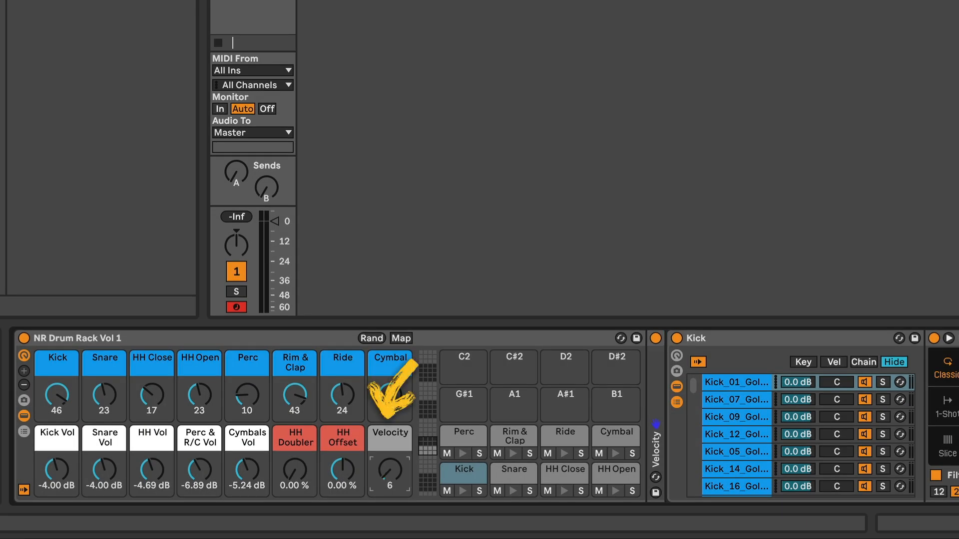
# Set the Velocity macro to 0 and unfold the Kick pad's Velocity device to show its output range
pyautogui.moveTo(390, 471)
pyautogui.mouseDown()
pyautogui.moveTo(390, 409)
pyautogui.moveTo(389, 473)
pyautogui.mouseUp()
pyautogui.doubleClick(655, 385)
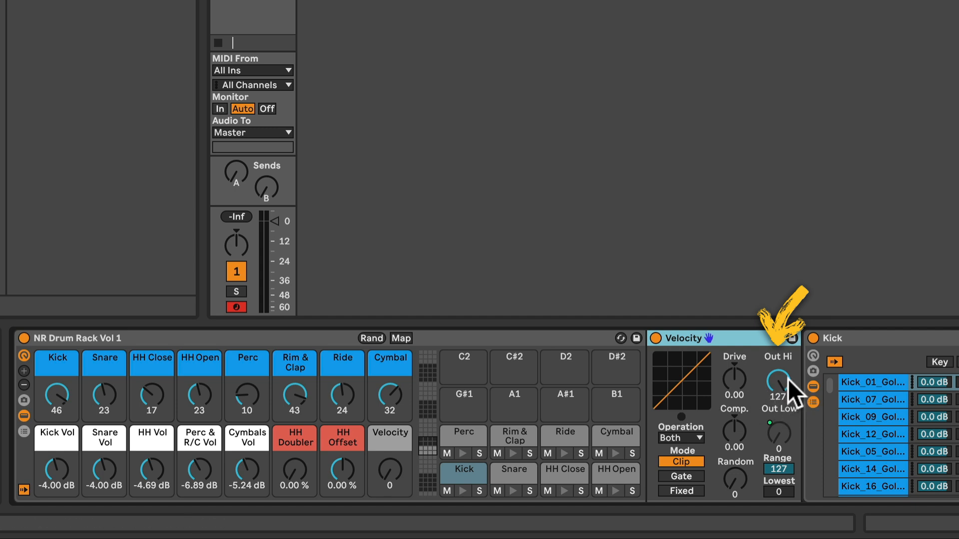
pyautogui.moveTo(787, 385); pyautogui.dragTo(787, 404)
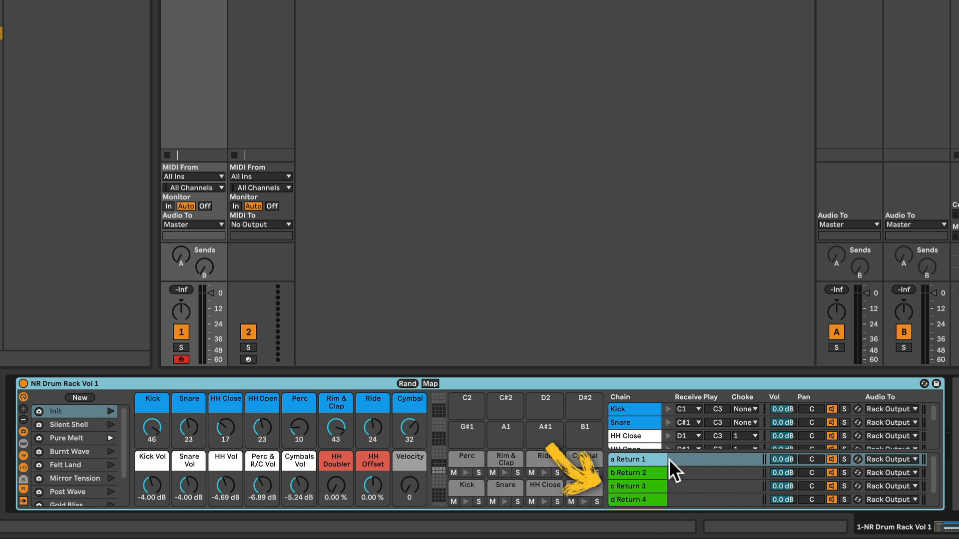
# Check the output routing choices of the Return 1 chain, keeping Rack Output
pyautogui.click(912, 460)
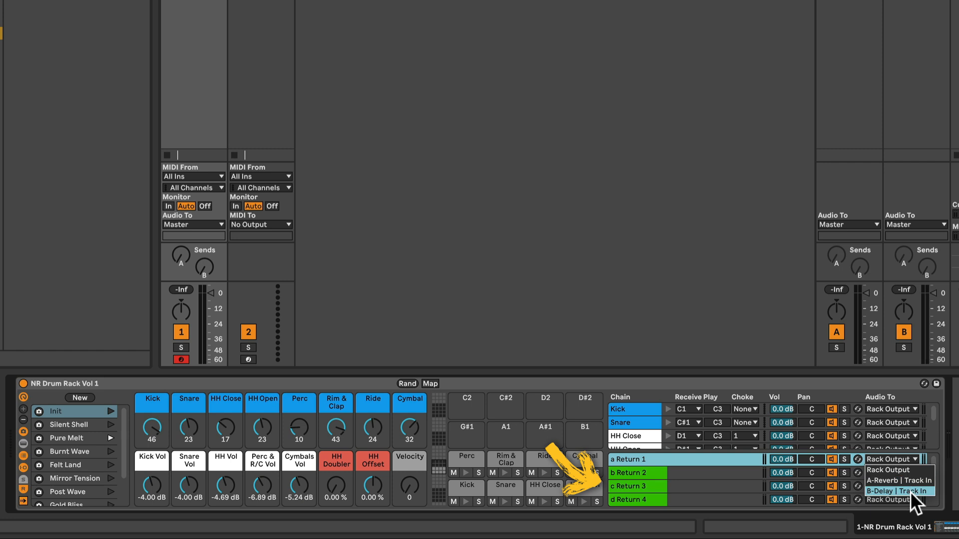
pyautogui.click(910, 469)
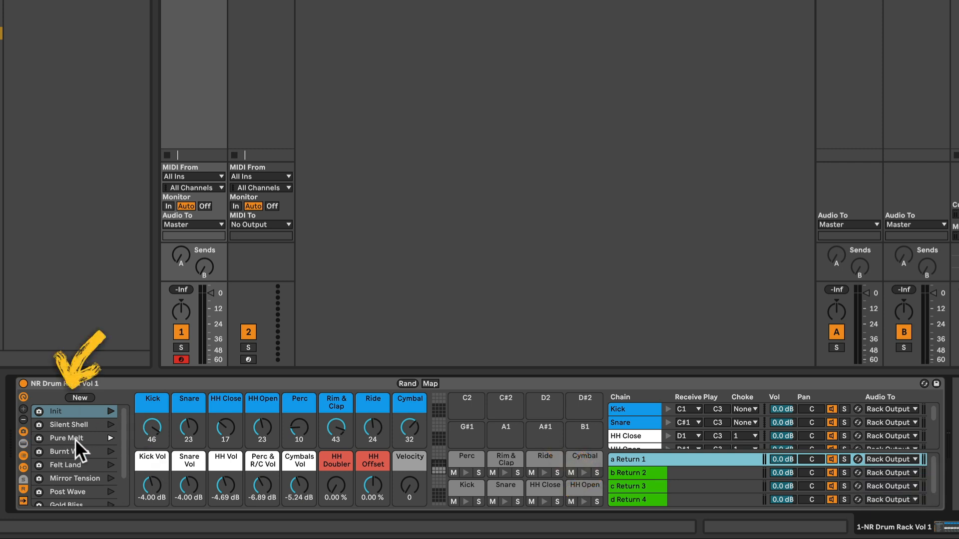
# Browse the rack's macro variations and recall the Init variation
pyautogui.scroll(-3, 75, 440)
pyautogui.scroll(3, 75, 439)
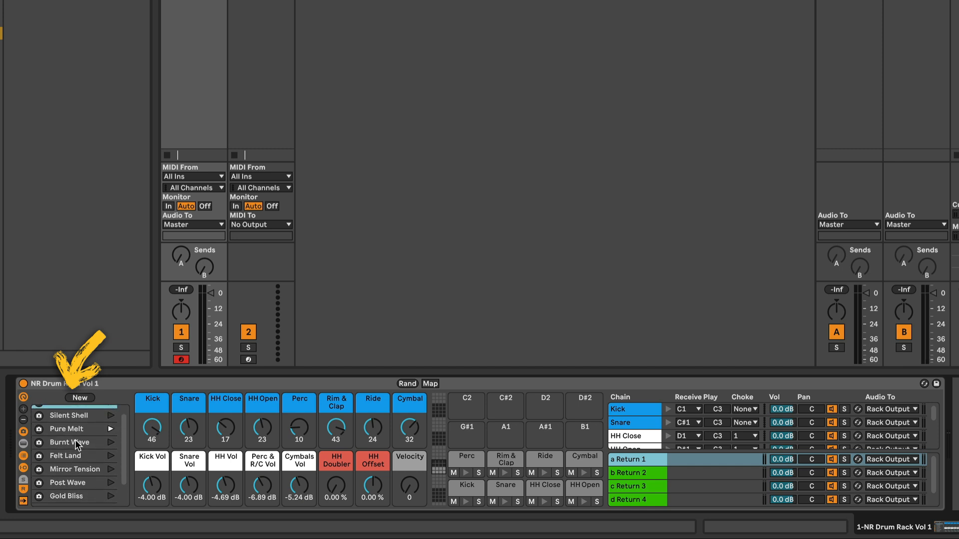
pyautogui.click(109, 409)
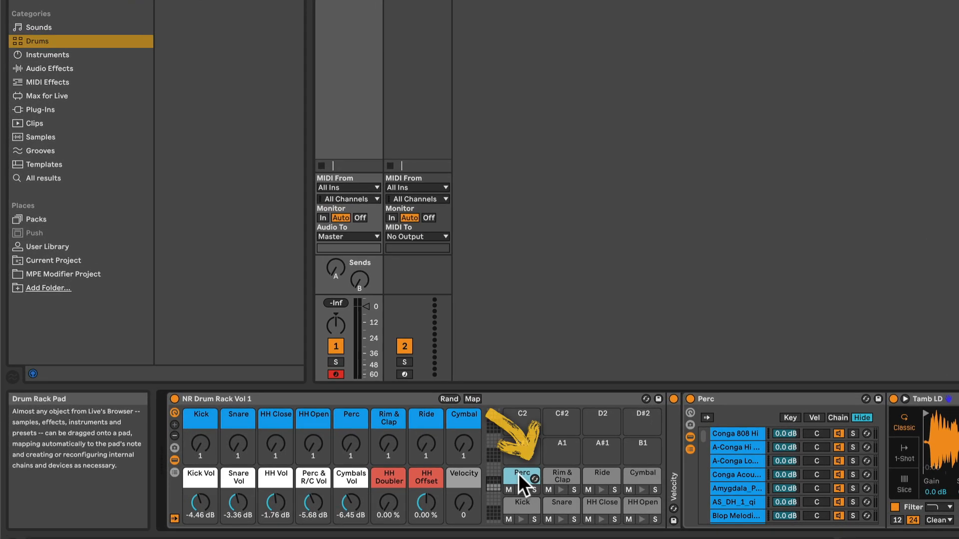
# Delete the last ten chains in the Perc pad's rack, from FX Vocoder 1 through Tamb LD
pyautogui.scroll(-10, 737, 448)
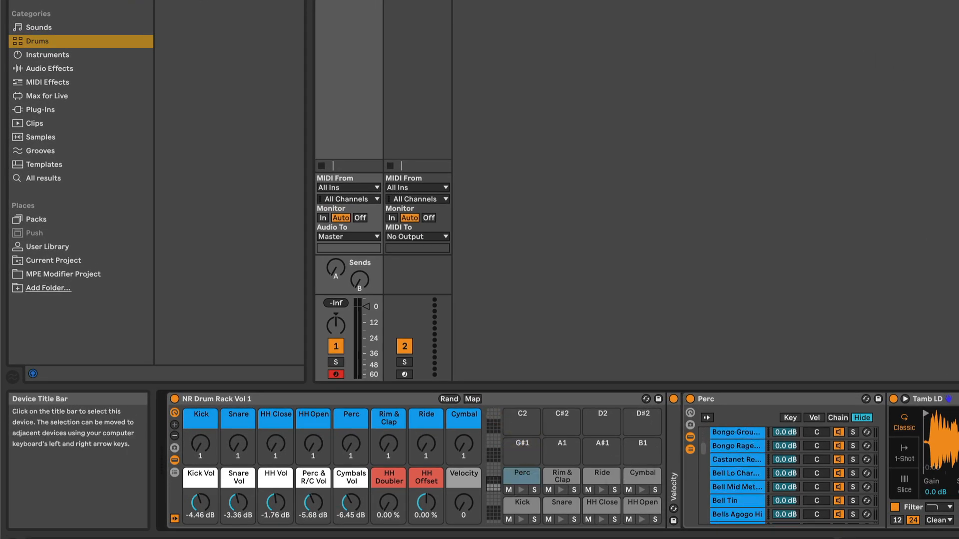
pyautogui.scroll(-5, 739, 452)
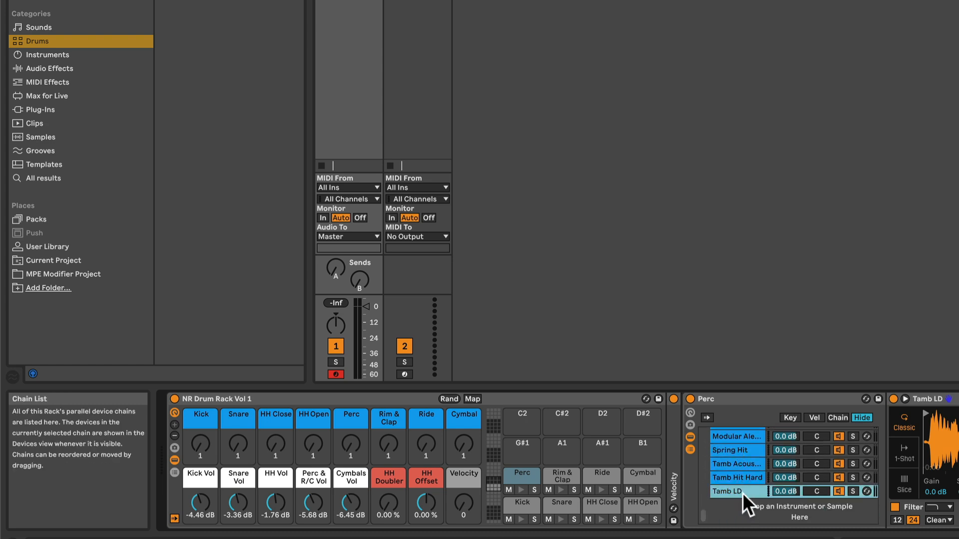
pyautogui.scroll(6, 742, 493)
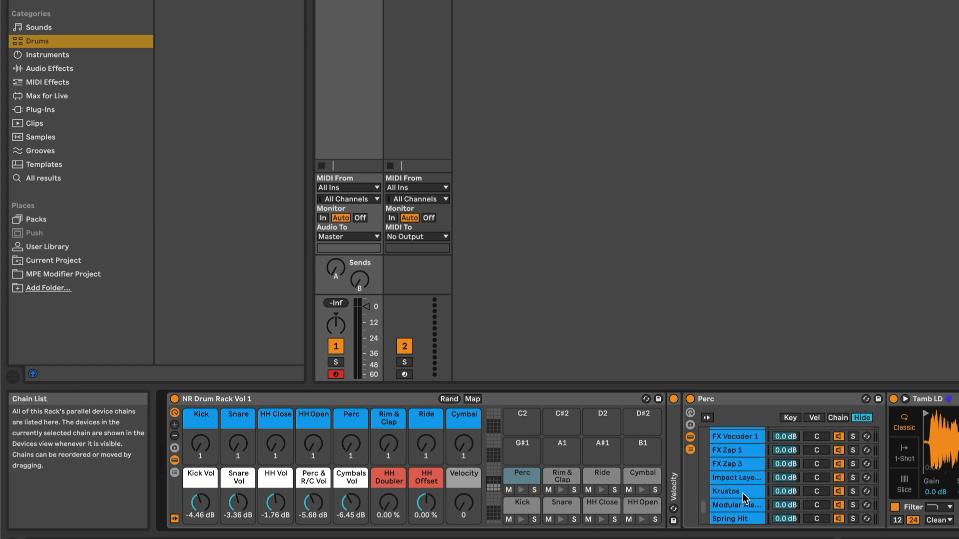
pyautogui.keyDown('shift'); pyautogui.click(743, 477); pyautogui.keyUp('shift')
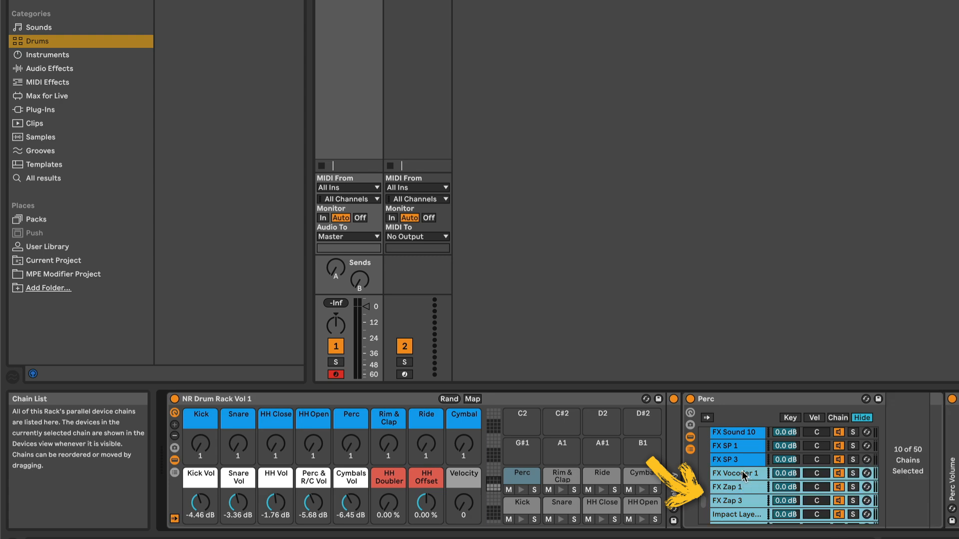
pyautogui.press('BackSpace')
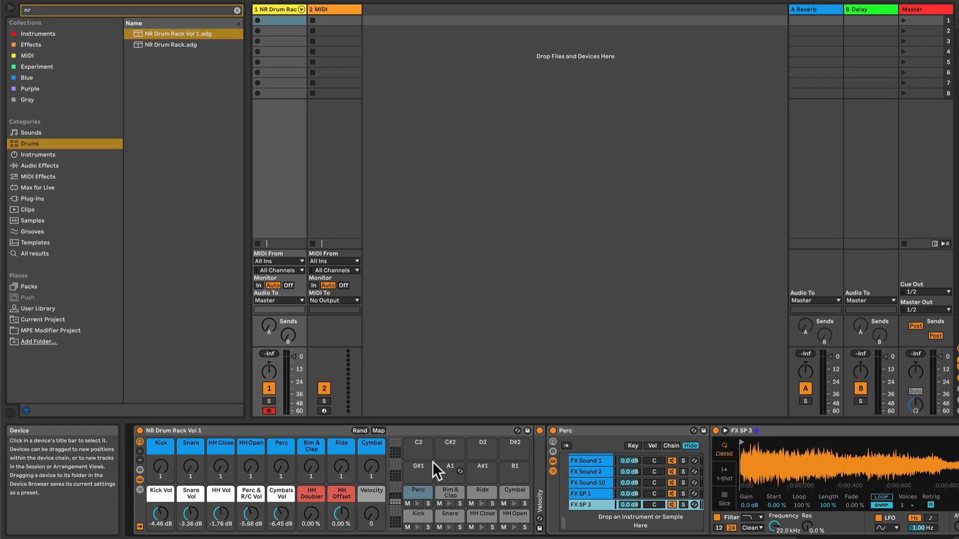
# Set the maximum of the Perc macro's Chain Selector mapping to 40, and turn the Perc macro up to 40
pyautogui.click(406, 430)
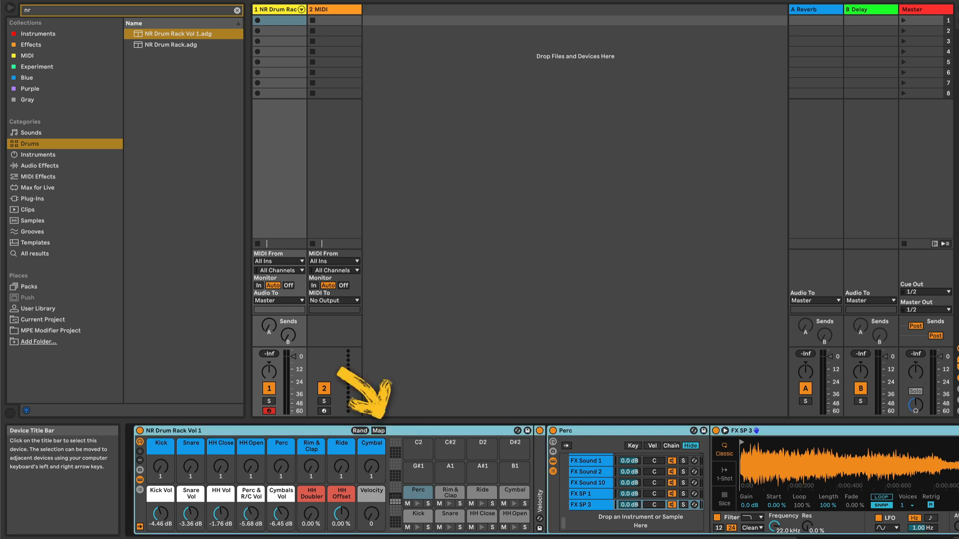
pyautogui.click(378, 430)
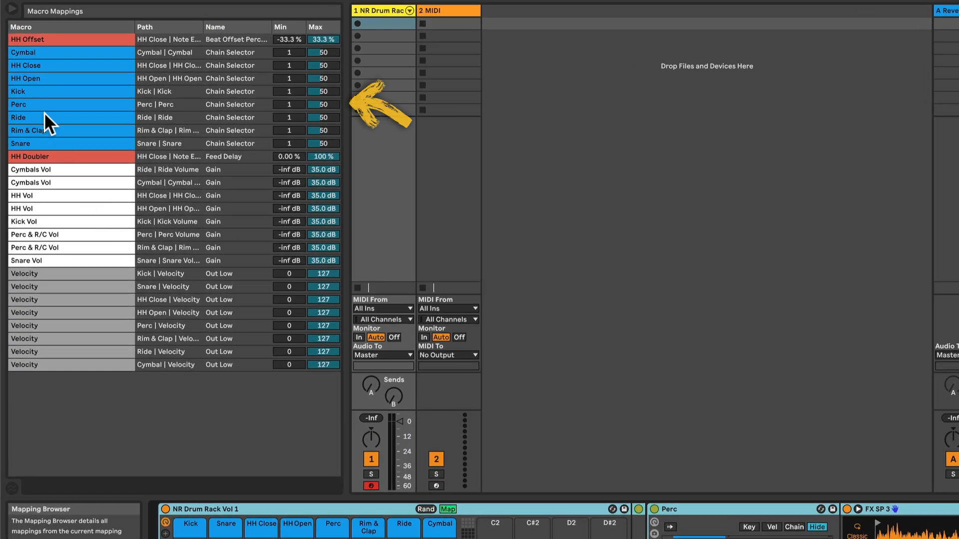
pyautogui.click(40, 104)
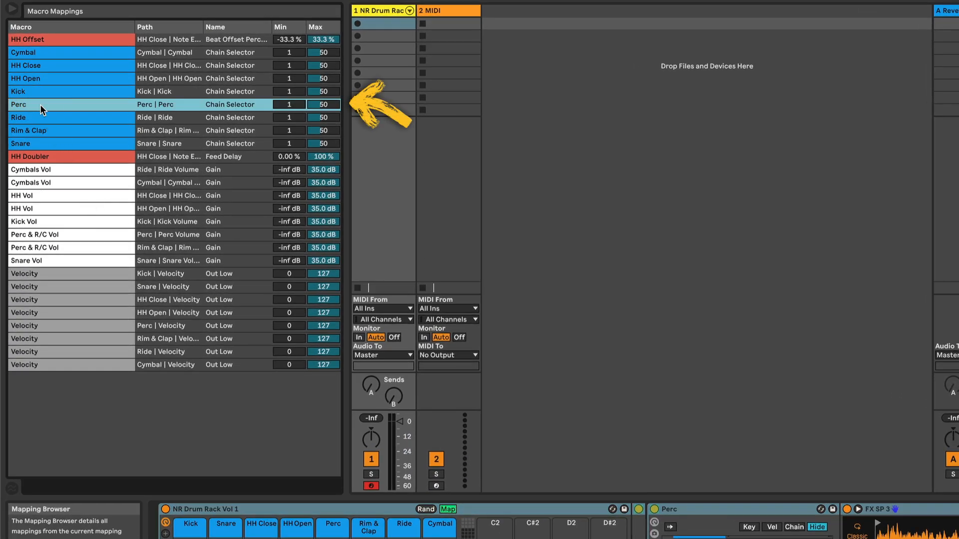
pyautogui.click(334, 107)
pyautogui.write('40')
pyautogui.click(448, 509)
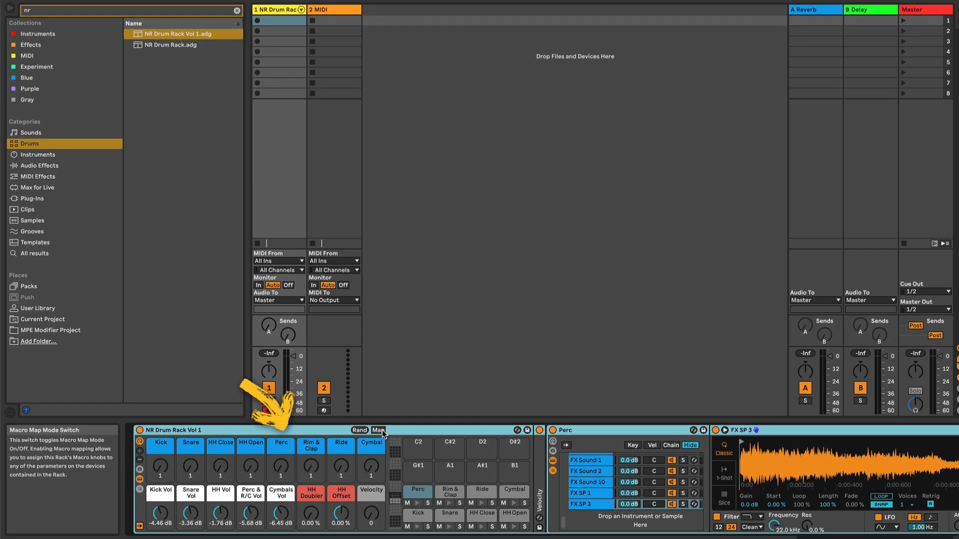
pyautogui.moveTo(280, 467); pyautogui.dragTo(281, 439)
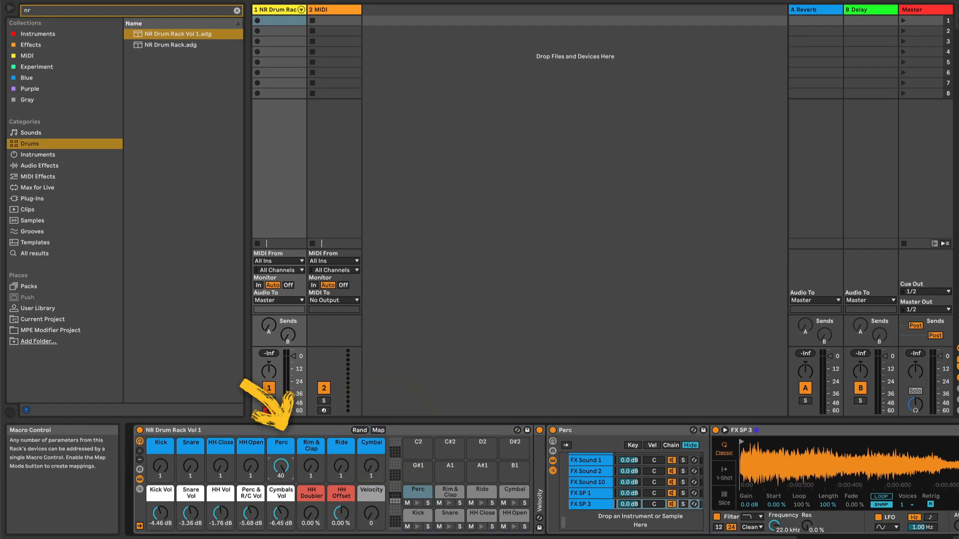